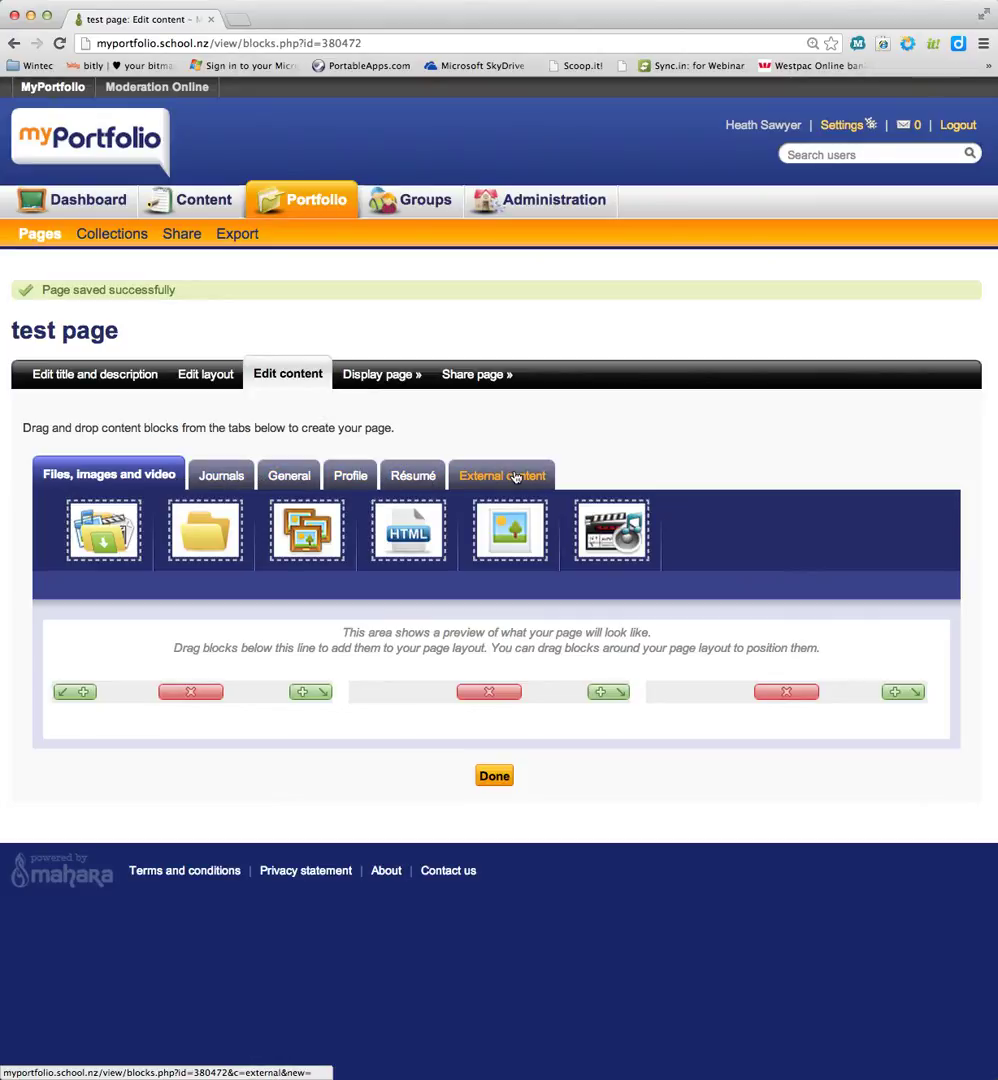
# - Add an External media block from the external content blocks to the first column of the test page
pyautogui.click(515, 477)
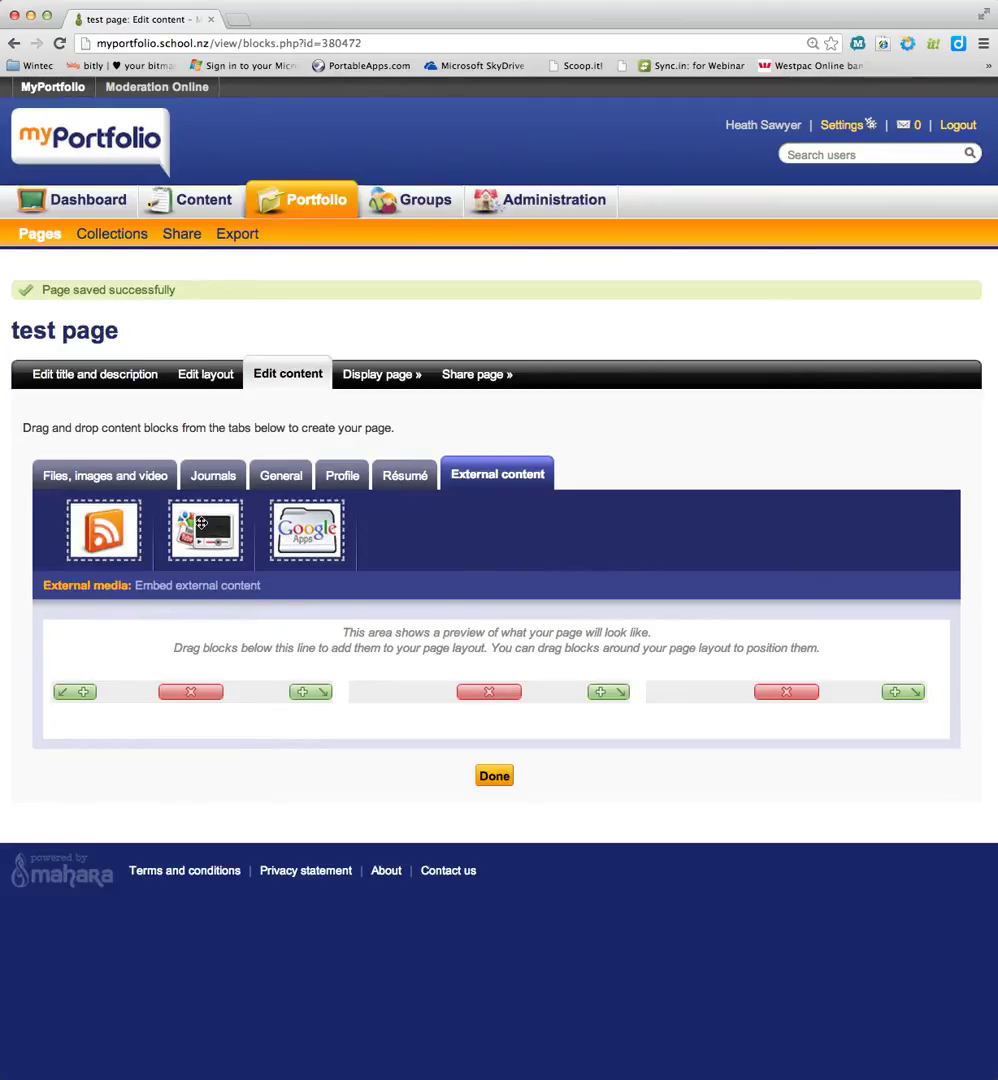
pyautogui.moveTo(202, 523); pyautogui.dragTo(210, 711)
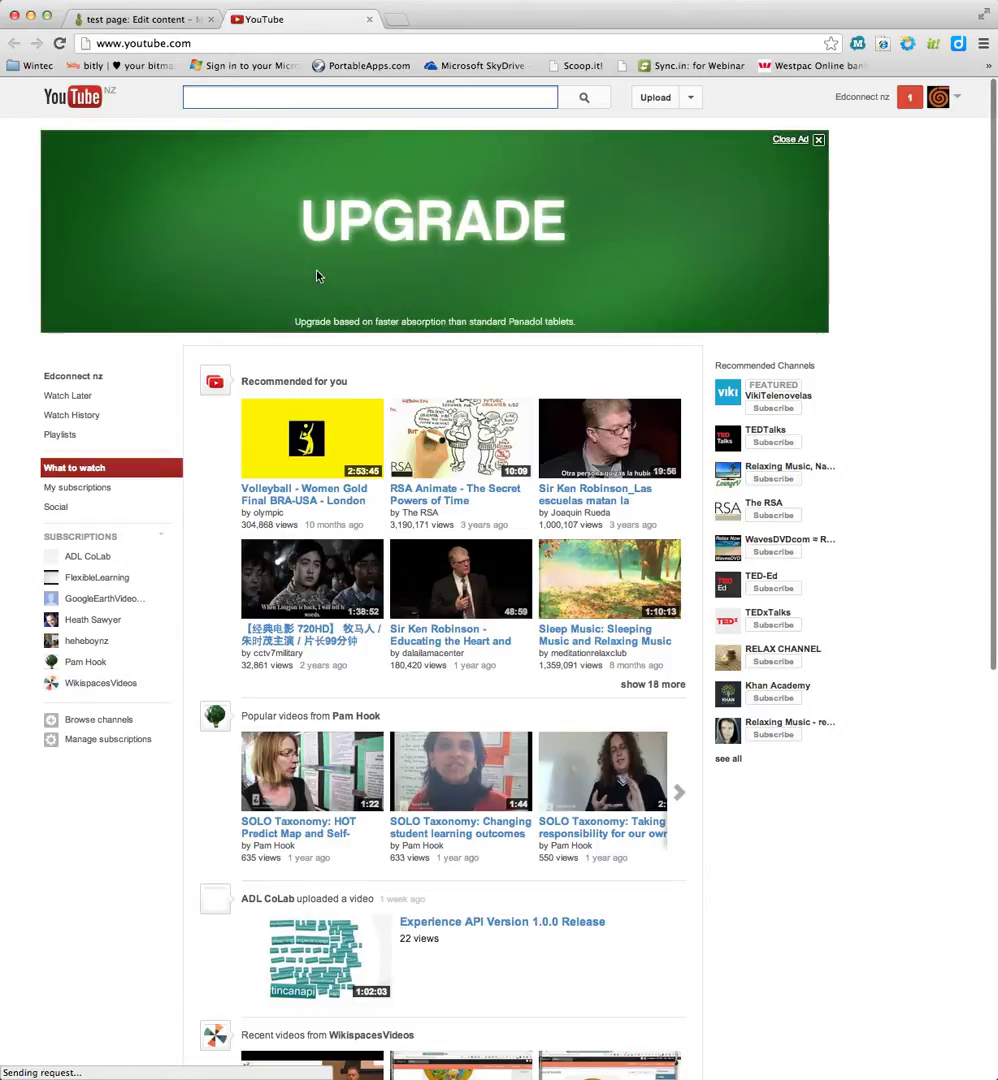
# - Search YouTube for "eportfolios" and copy the page address of the "e-portfolios for starters" video
pyautogui.write('eportfolio')
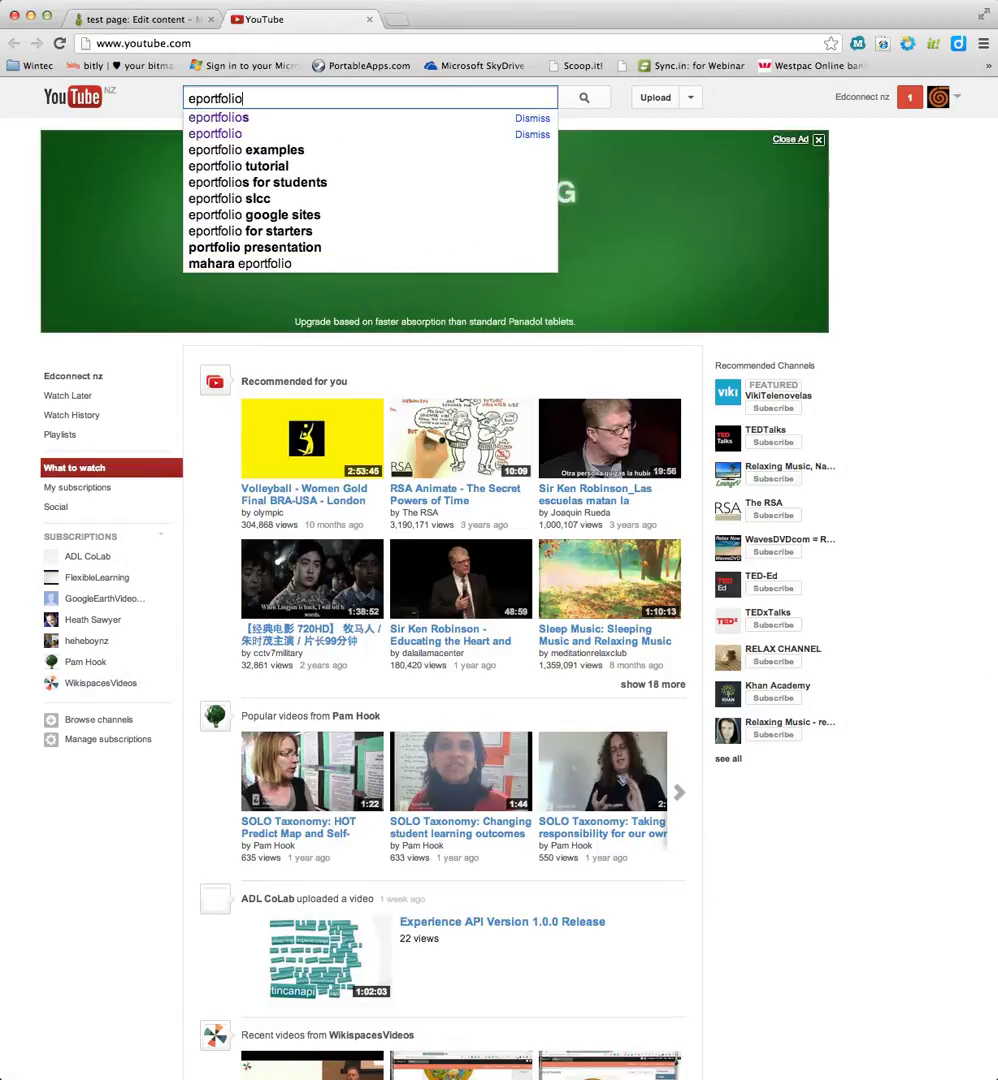
pyautogui.click(212, 117)
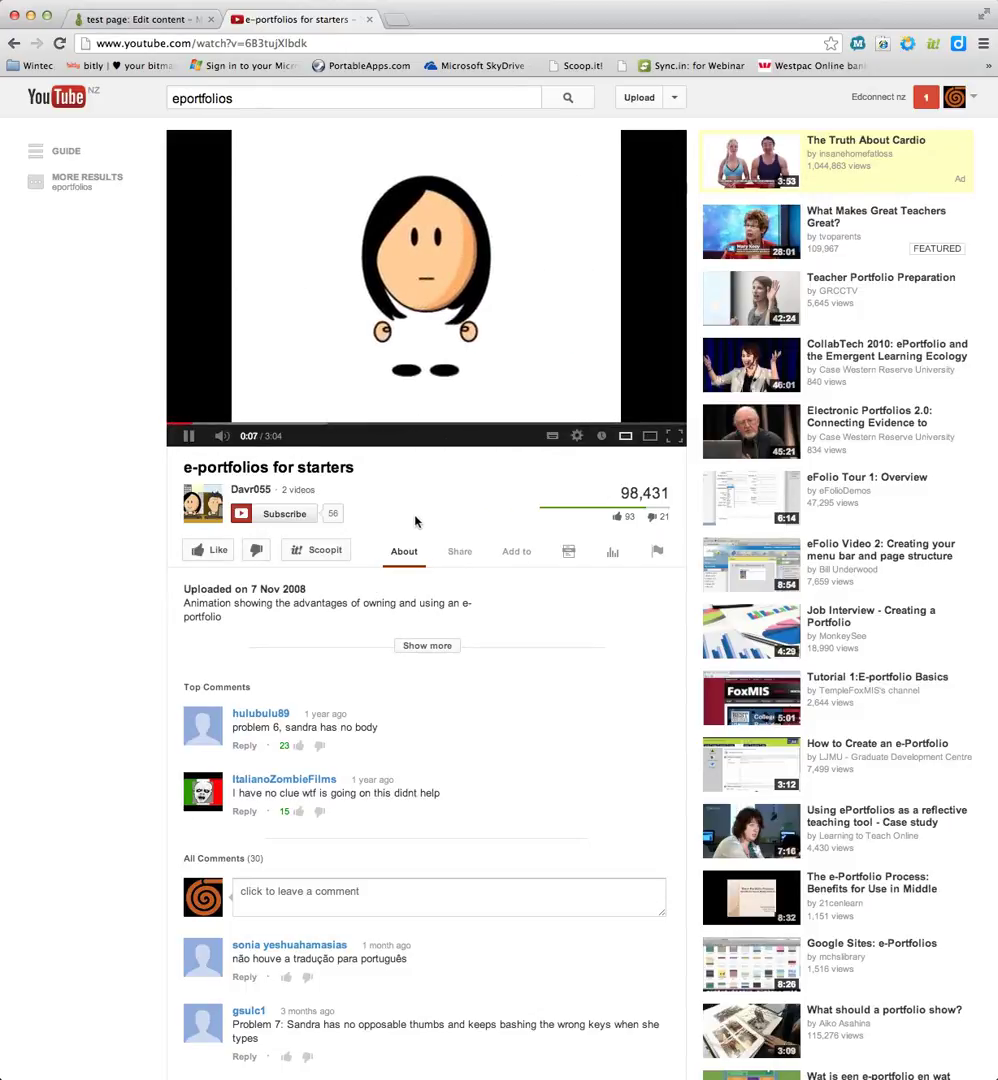
pyautogui.click(462, 552)
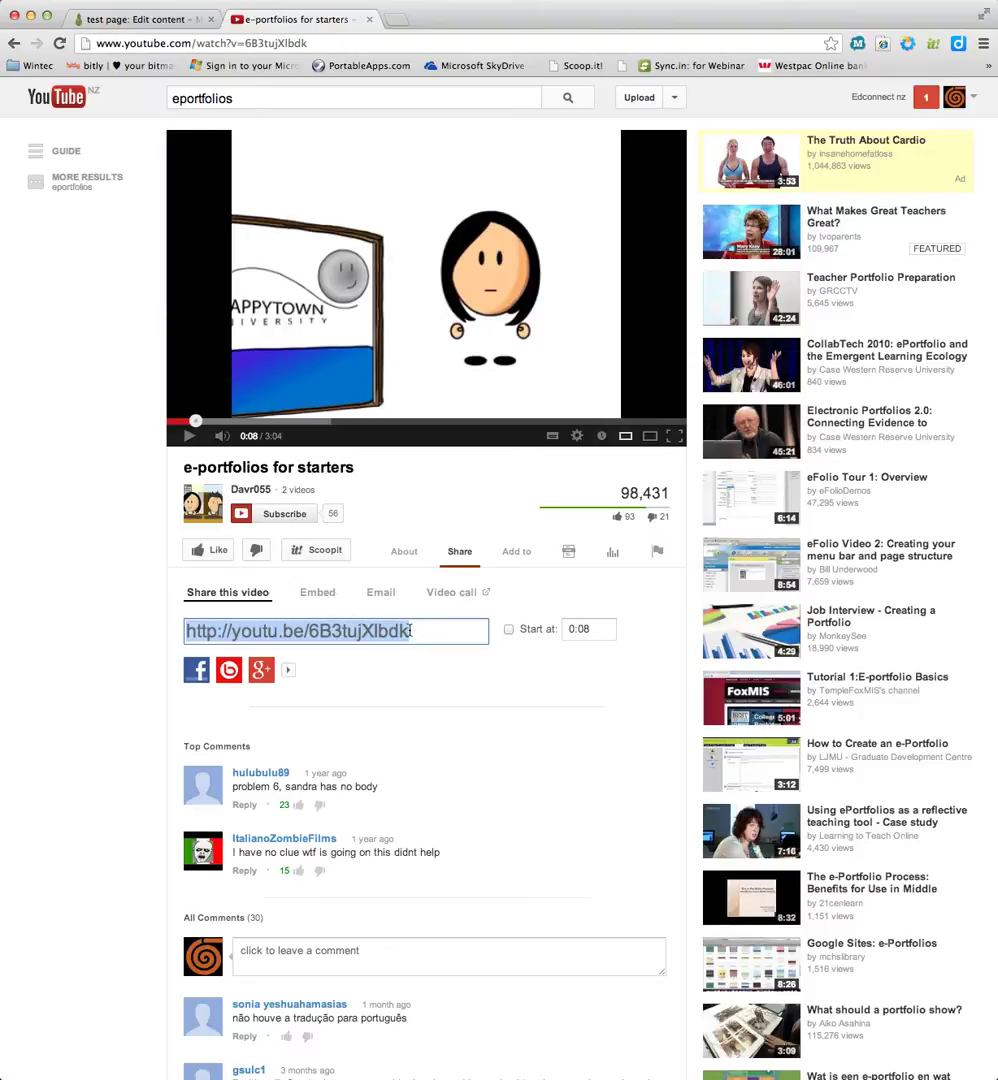
pyautogui.click(294, 42)
pyautogui.hotkey('ctrl', 'c')
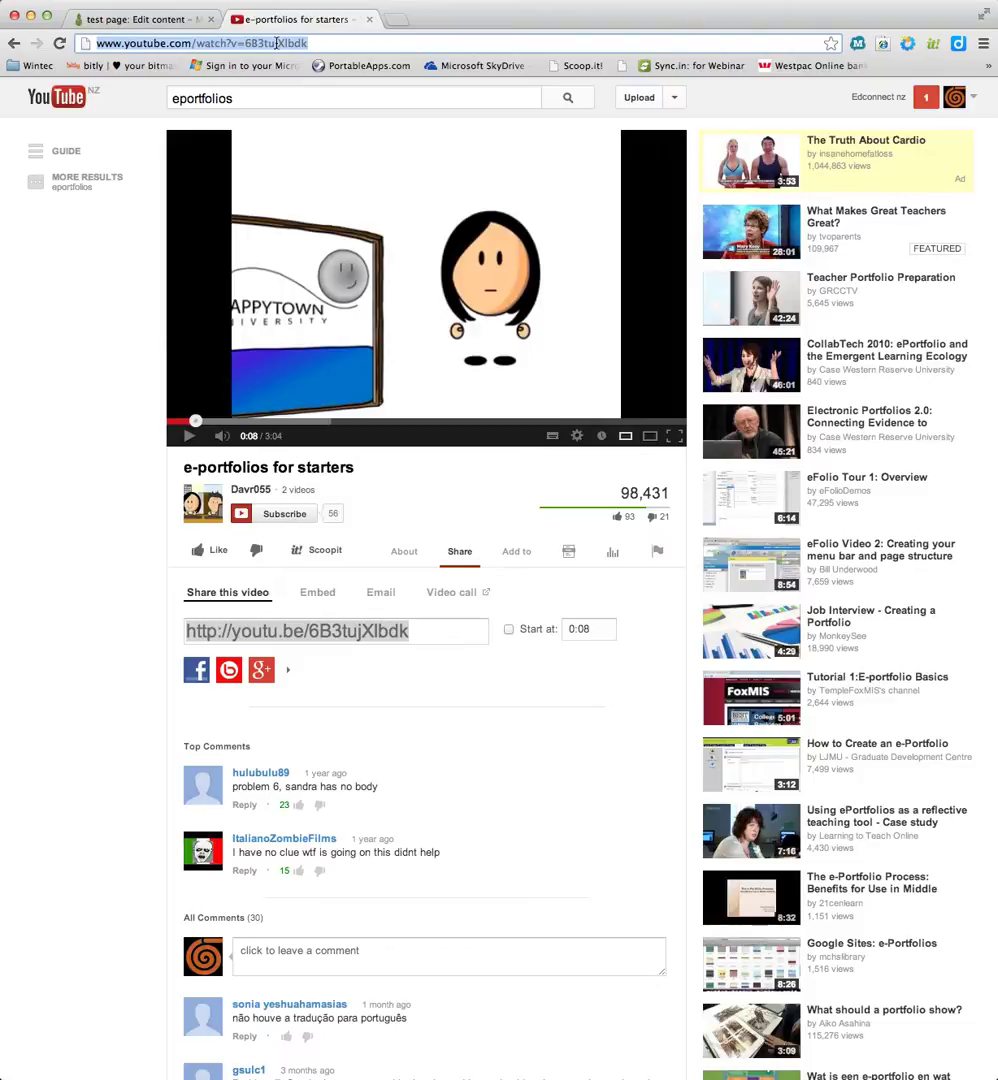
# - Back in MyPortfolio, paste the video address as the External media block's URL and title the block "eportfolios"
pyautogui.click(145, 19)
pyautogui.click(108, 480)
pyautogui.hotkey('ctrl', 'v')
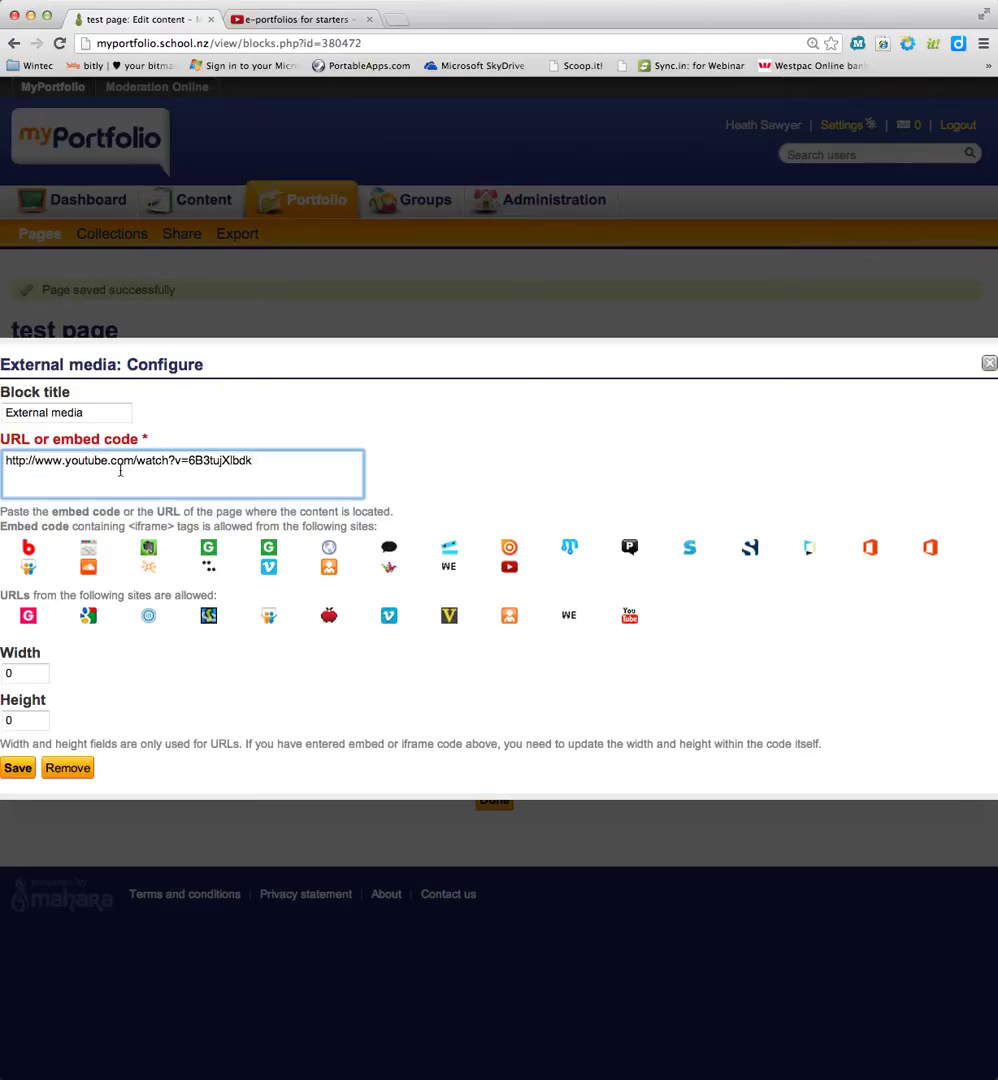
pyautogui.tripleClick(92, 411)
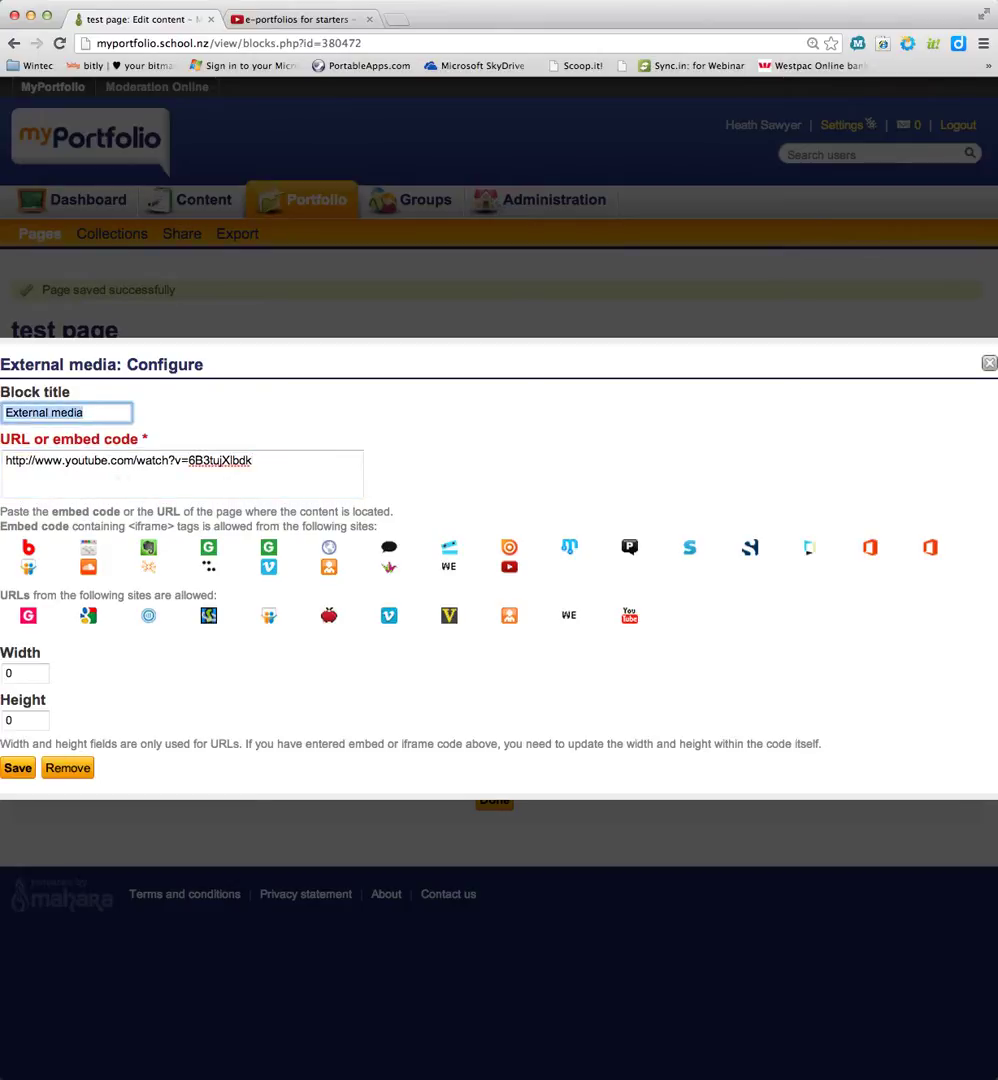
pyautogui.write('eportfolios')
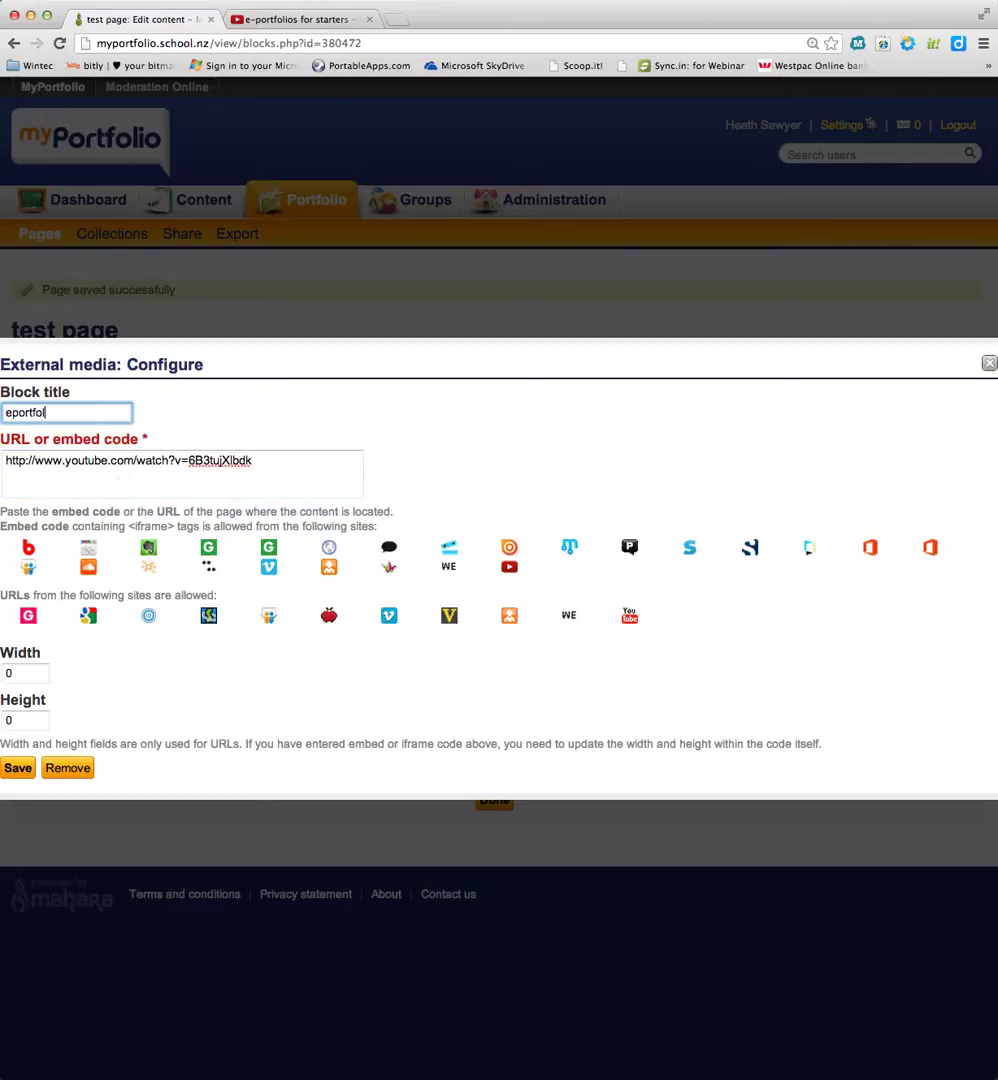
# - Set the External media block's width to 300 and save the block
pyautogui.click(10, 673)
pyautogui.moveTo(10, 673); pyautogui.dragTo(3, 672)
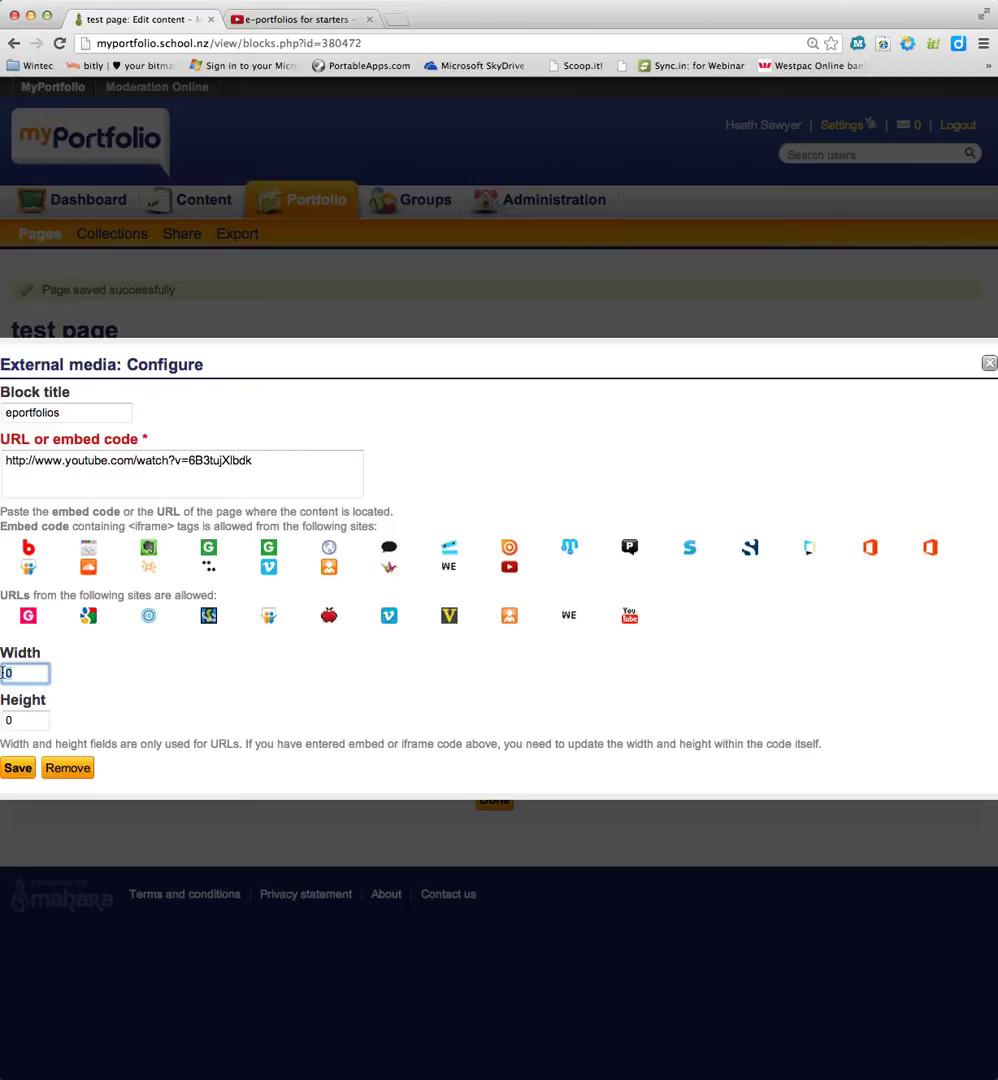
pyautogui.write('300')
pyautogui.click(18, 768)
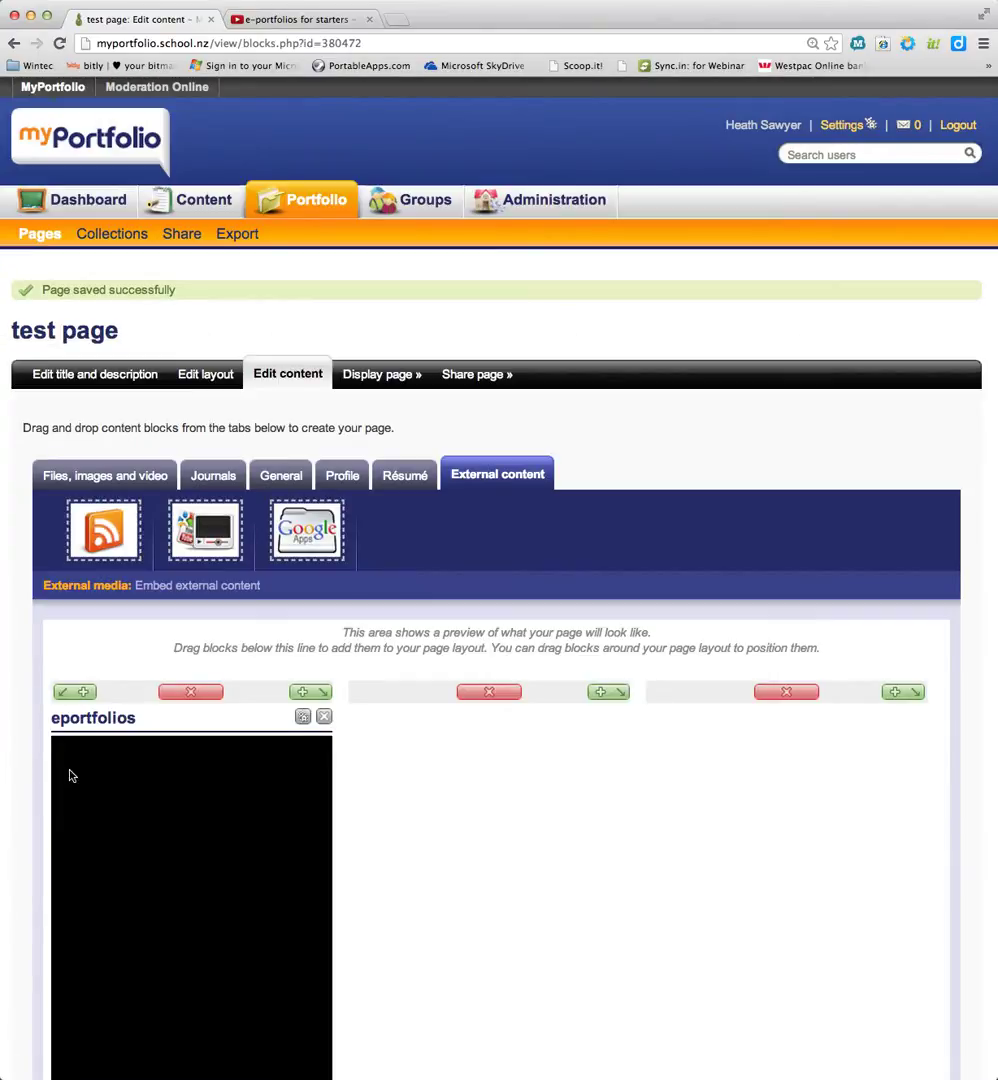
# - Change the test page's layout to two columns of equal width and save it
pyautogui.scroll(-3, 376, 768)
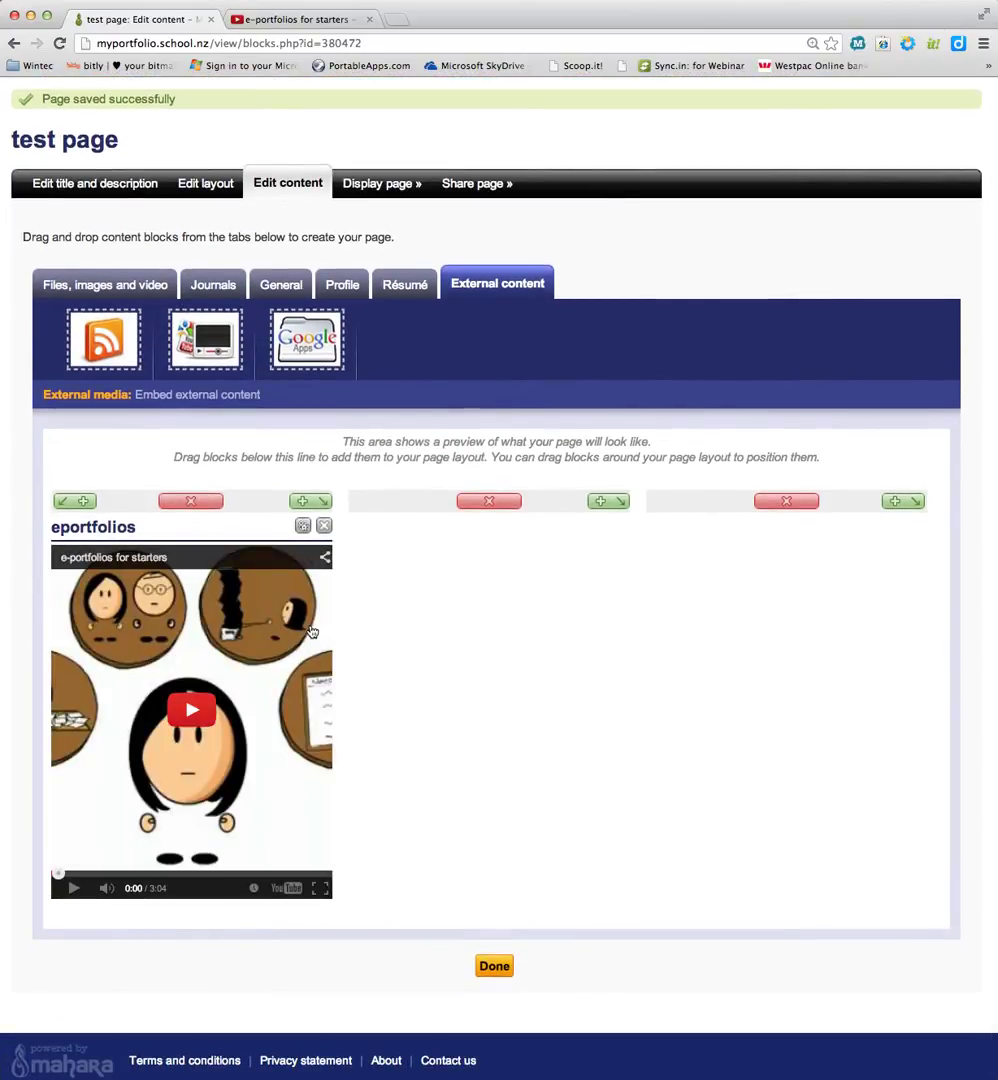
pyautogui.click(212, 184)
pyautogui.click(270, 582)
pyautogui.scroll(-5, 330, 603)
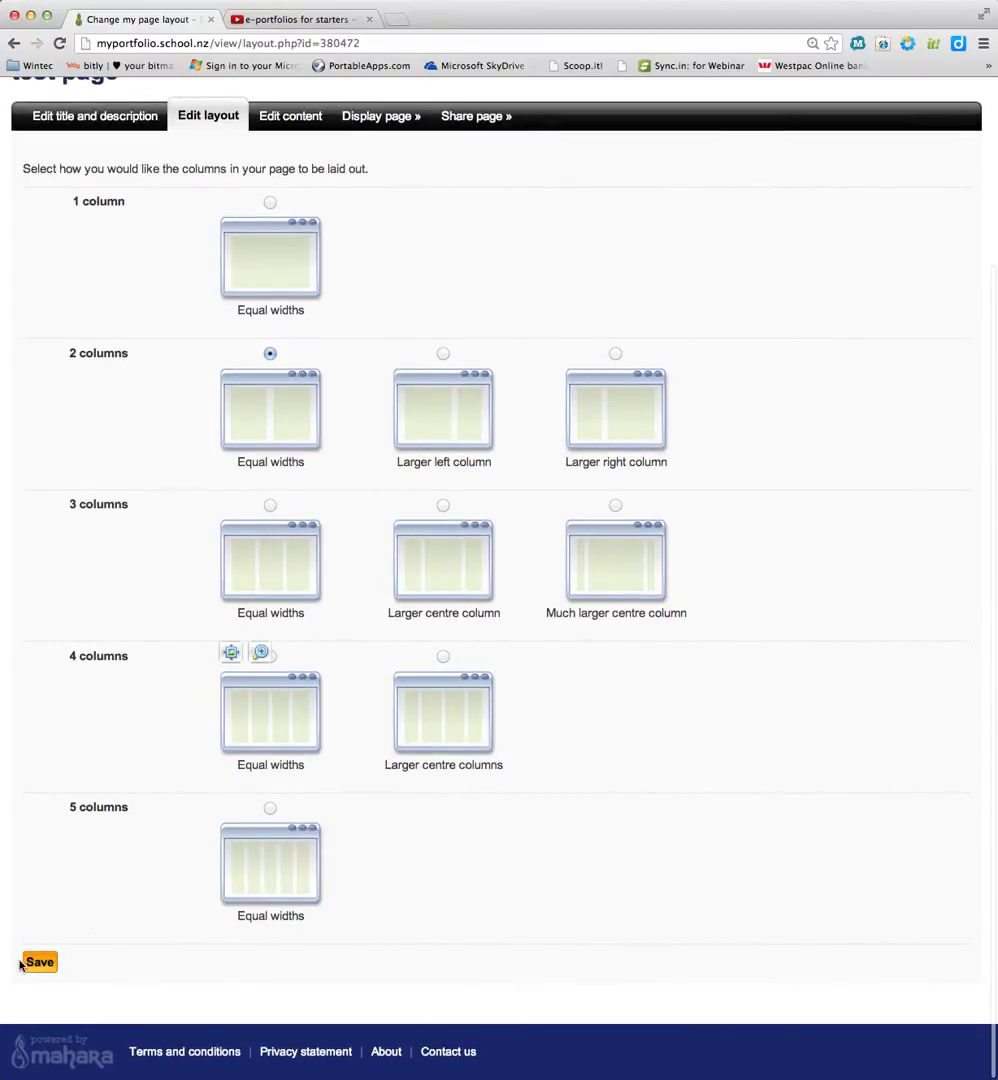
pyautogui.click(40, 960)
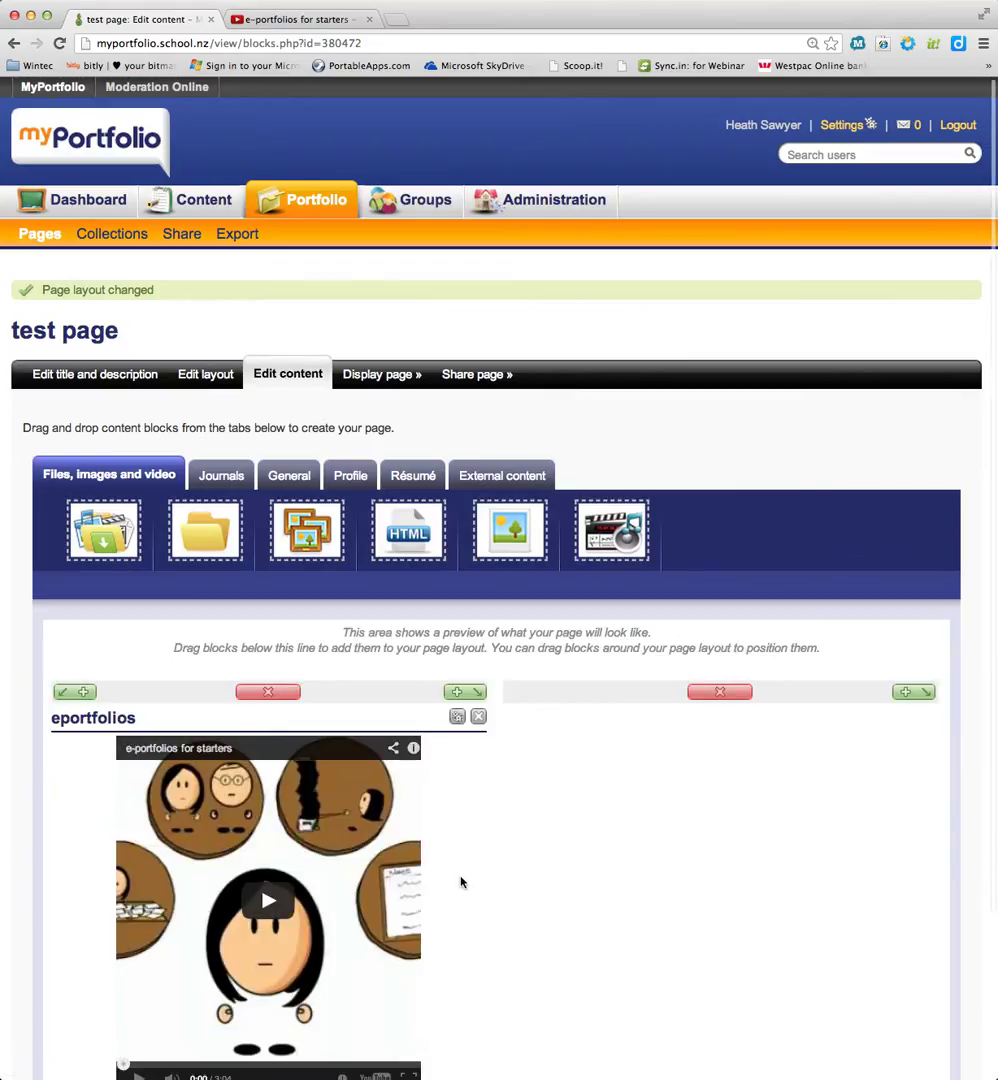
# - Try to widen the eportfolios video by setting the block's width to 500 and saving its configuration
pyautogui.scroll(-4, 470, 878)
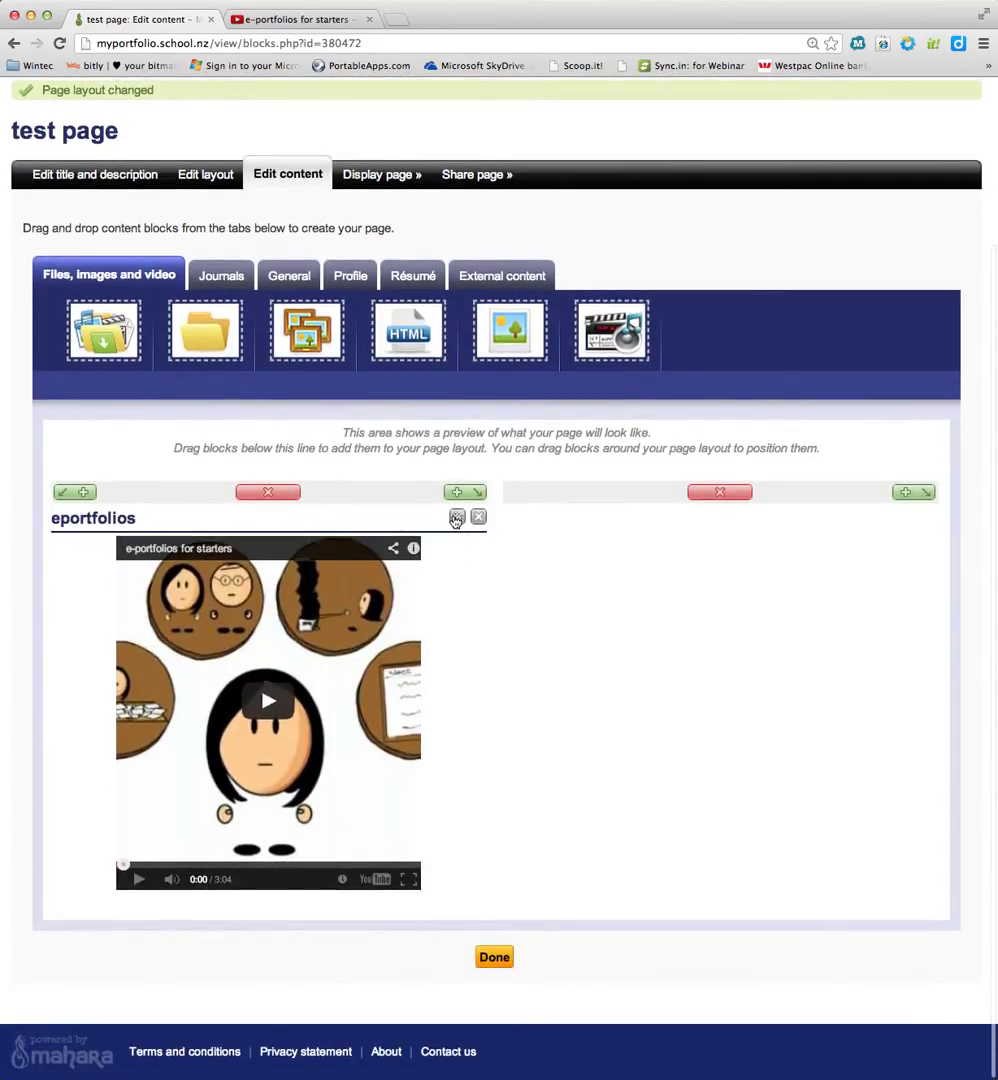
pyautogui.click(457, 516)
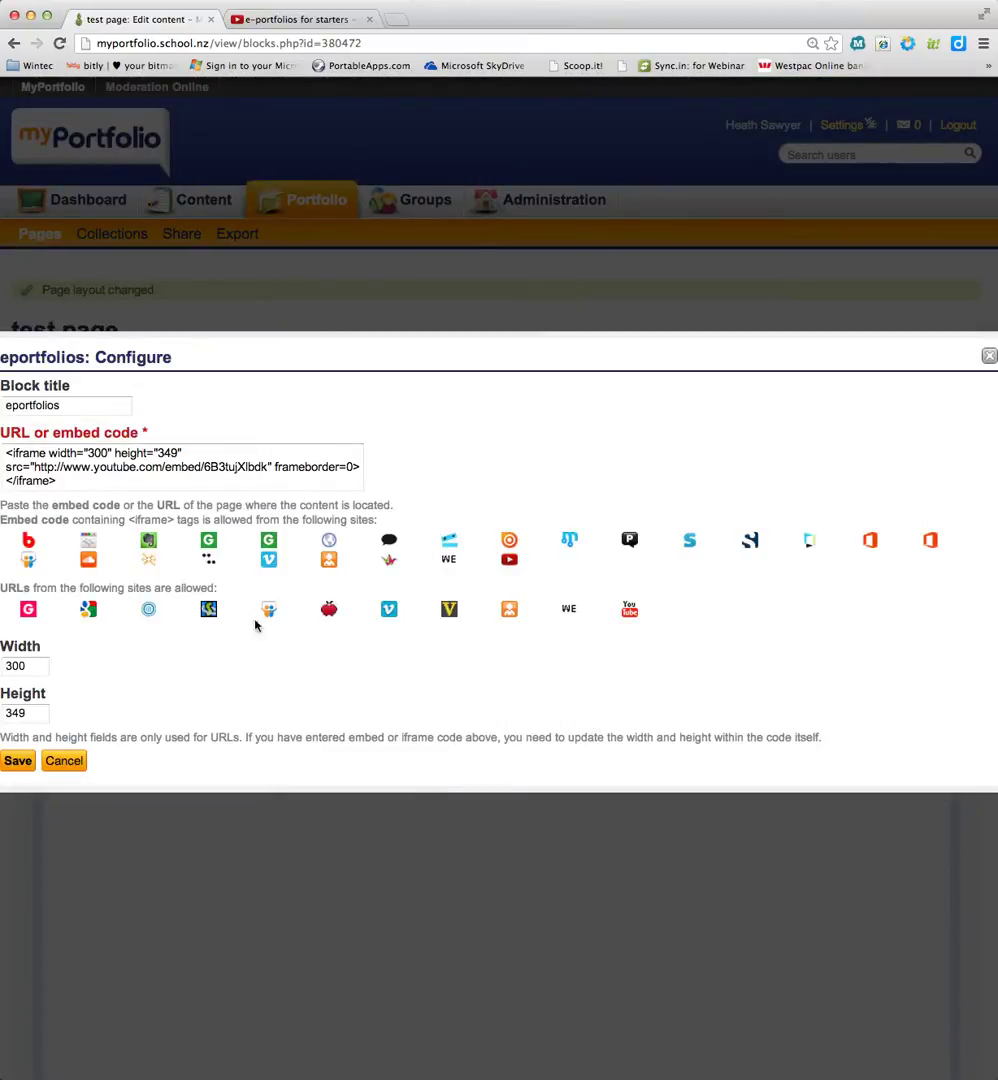
pyautogui.click(26, 665)
pyautogui.moveTo(26, 665); pyautogui.dragTo(8, 665)
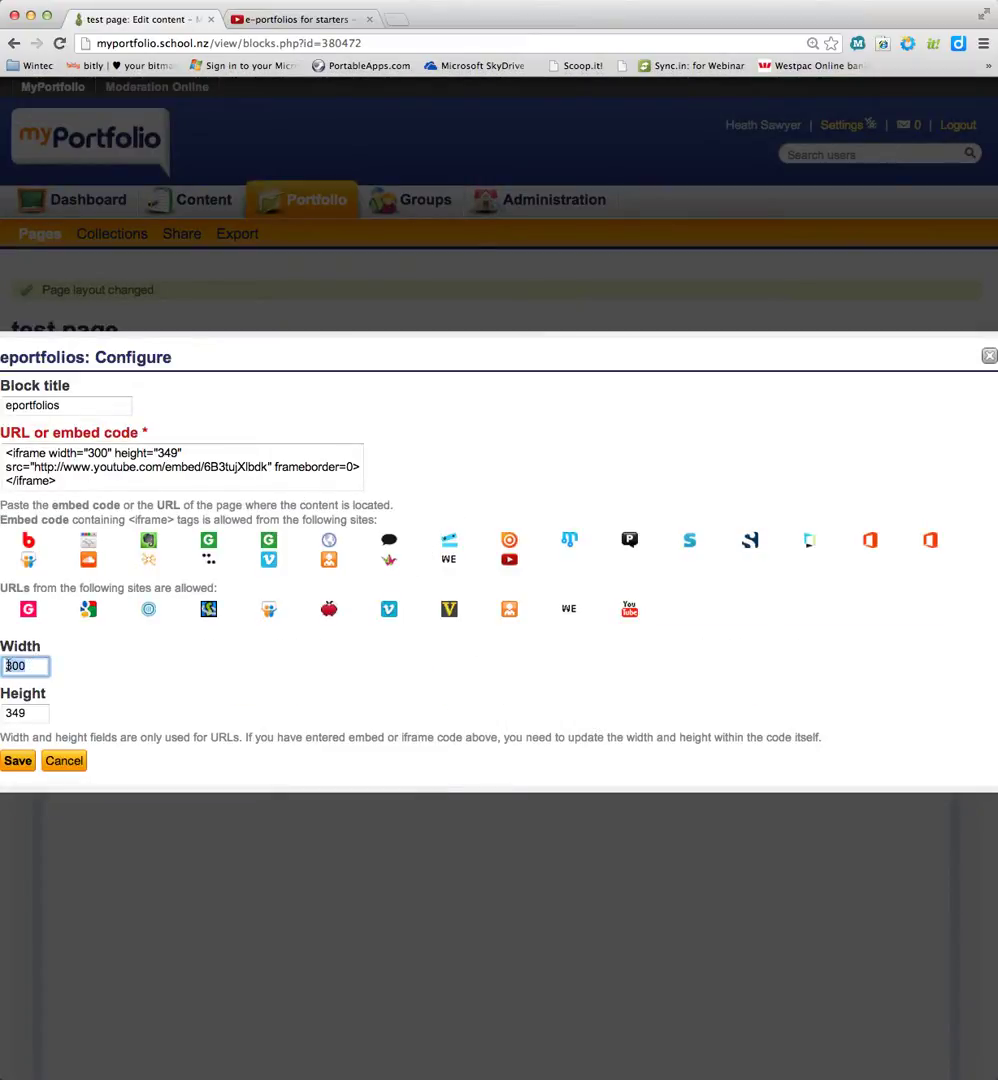
pyautogui.press('BackSpace')
pyautogui.write('400')
pyautogui.doubleClick(15, 665)
pyautogui.write('500')
pyautogui.click(22, 767)
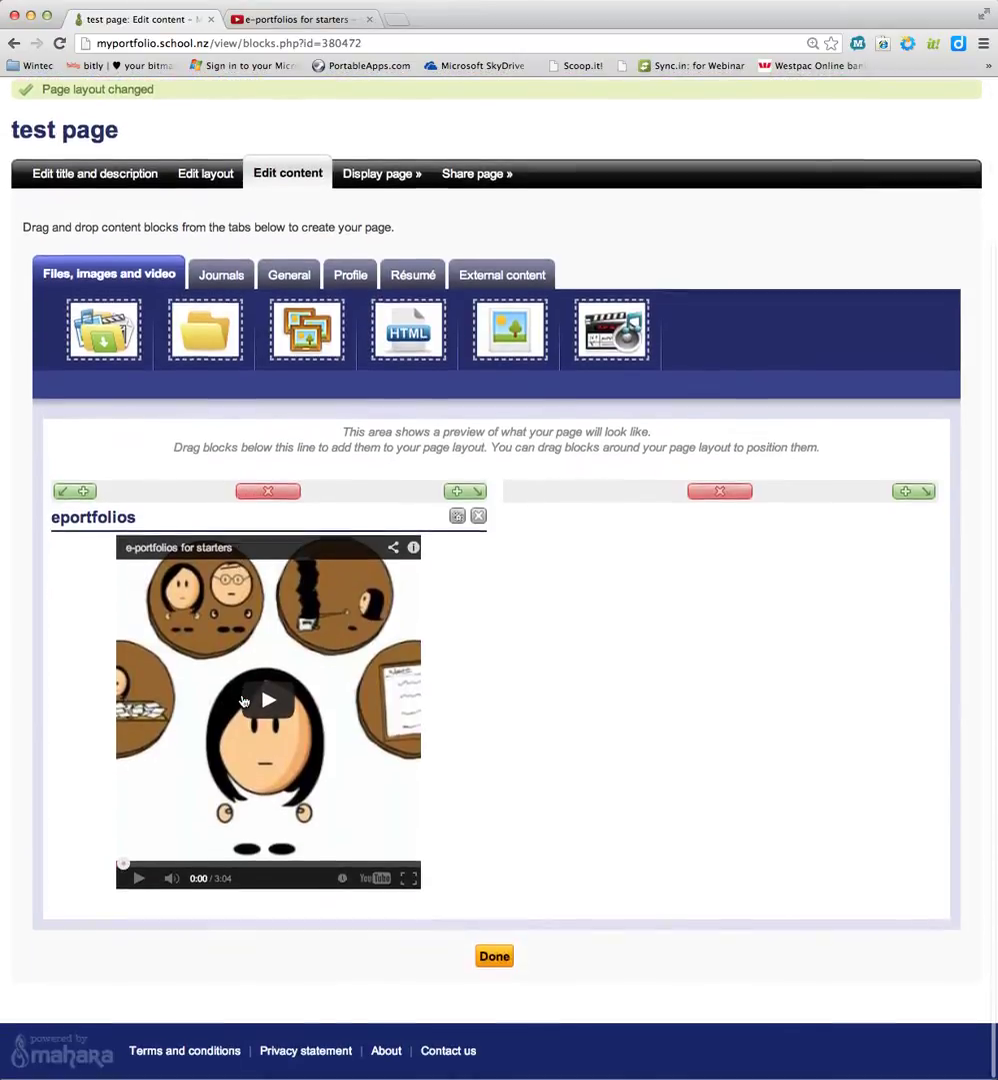